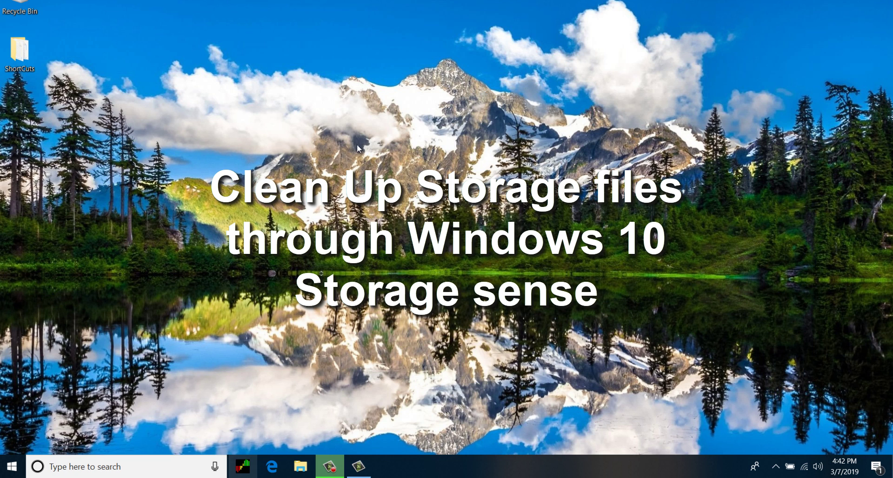
Launch Settings from a 'setting' search and go to the System > Storage page.
click(177, 466)
text(set)
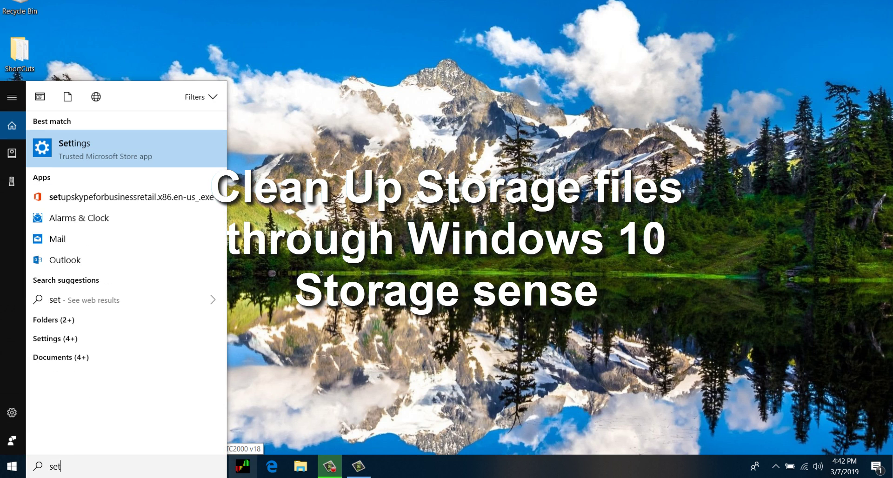
text(ting)
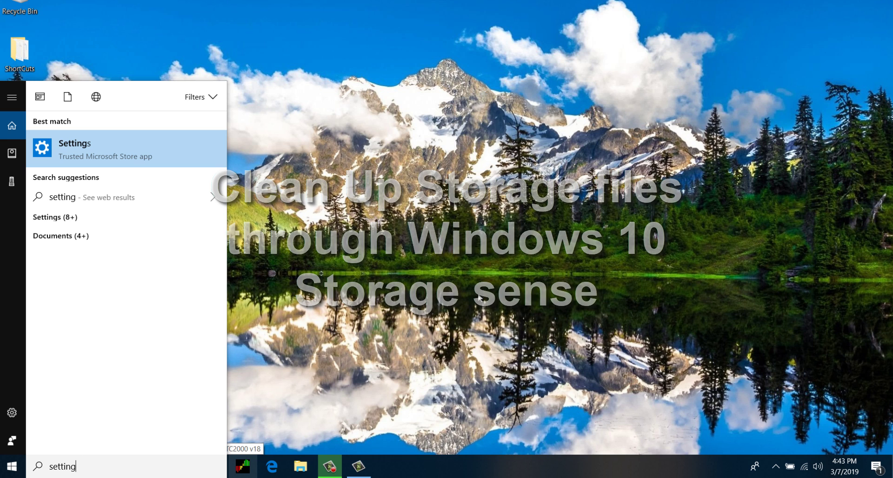
click(166, 144)
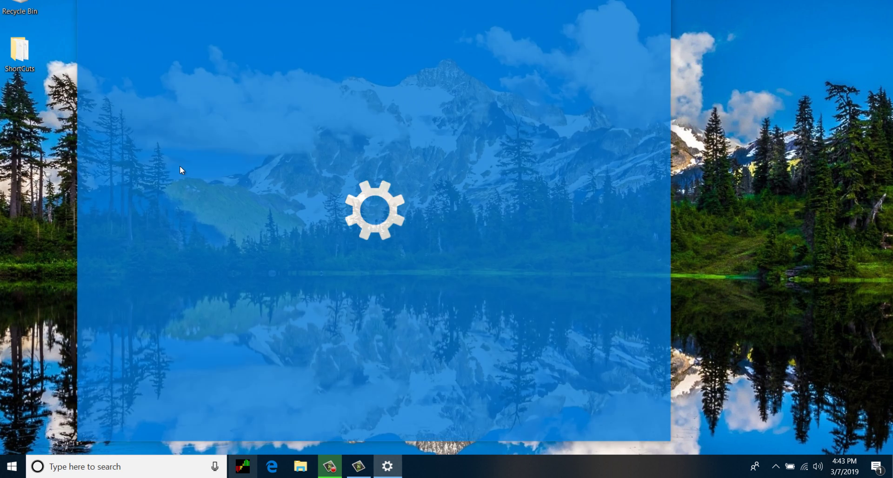
click(248, 140)
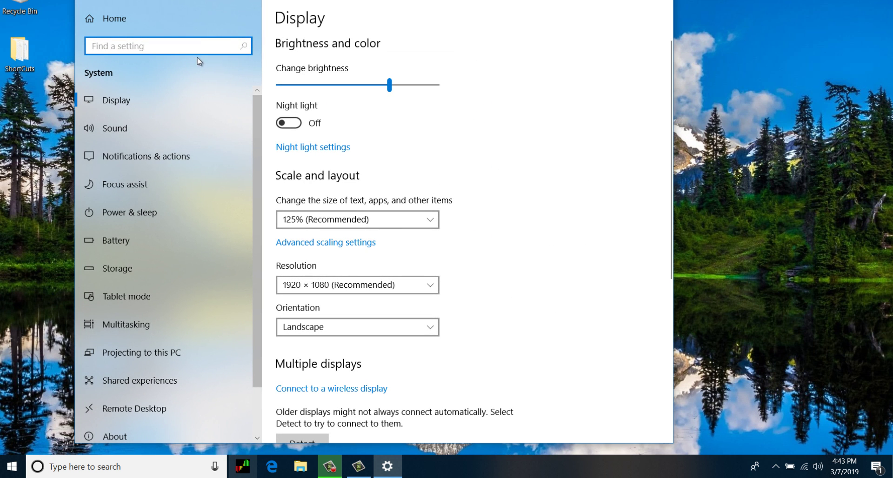
click(121, 272)
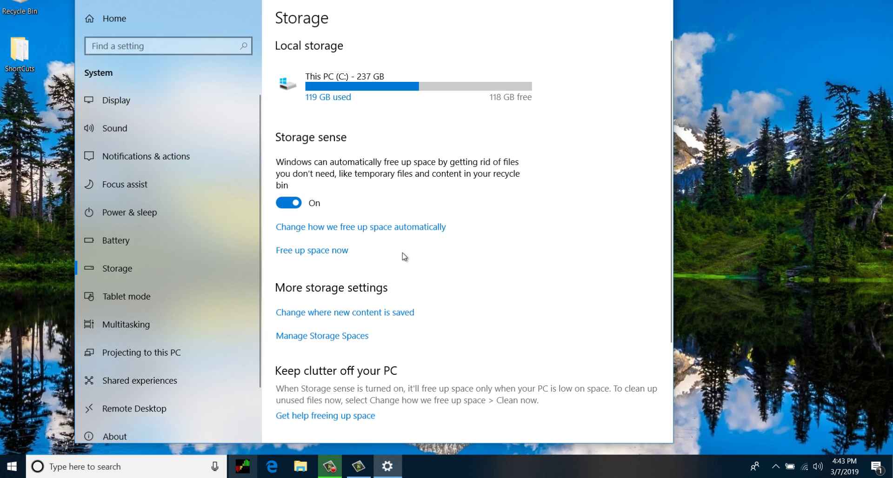
Scan with 'Free up space now' to list removable temporary files (9.87 GB selected).
click(326, 251)
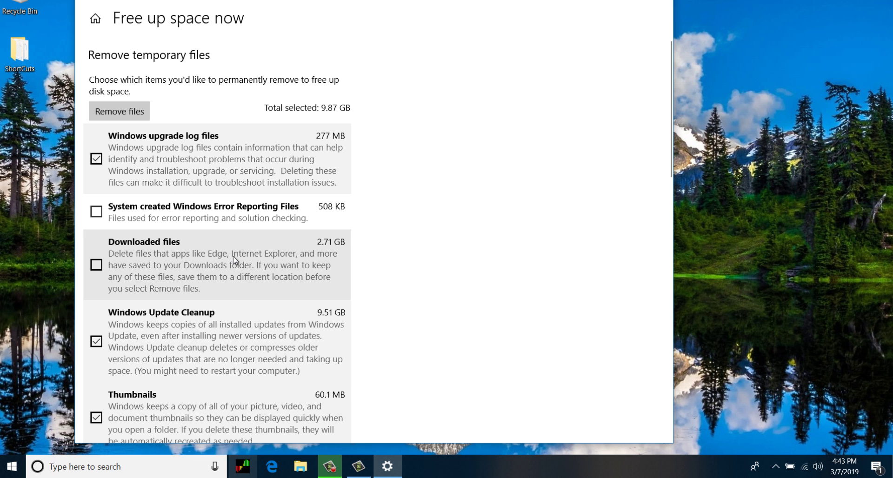
Tick Temporary Windows installation files and System Restore points for removal.
scroll(234, 256, down, 2)
scroll(235, 257, down, 3)
scroll(236, 257, down, 2)
scroll(236, 256, down, 3)
scroll(237, 232, up, 7)
scroll(205, 247, down, 1)
click(200, 250)
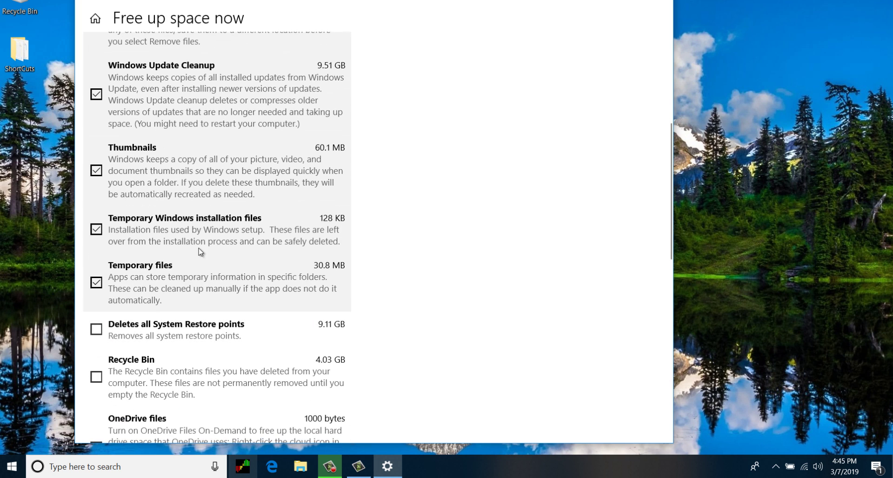
scroll(205, 249, down, 2)
click(96, 271)
Tick Recycle Bin, OneDrive, Hello Face, Delivery Optimization Files and OS drive compression.
scroll(124, 325, down, 1)
scroll(124, 324, down, 2)
click(96, 191)
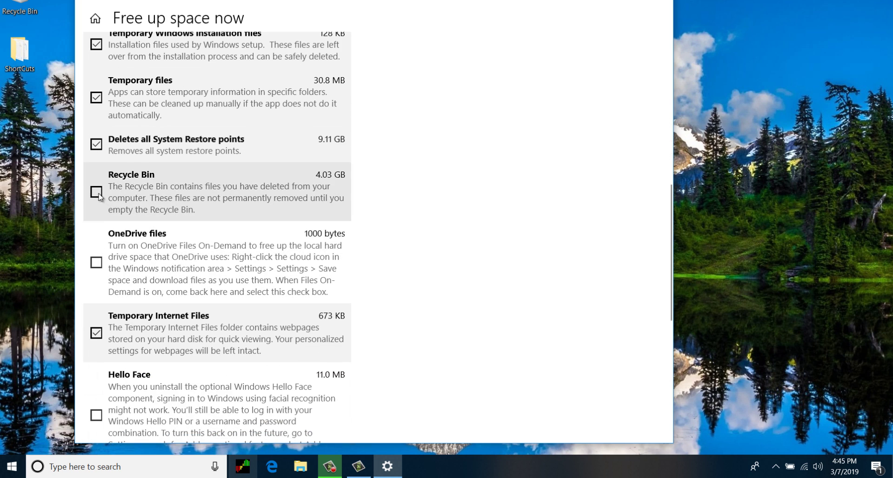
click(100, 267)
scroll(100, 293, down, 3)
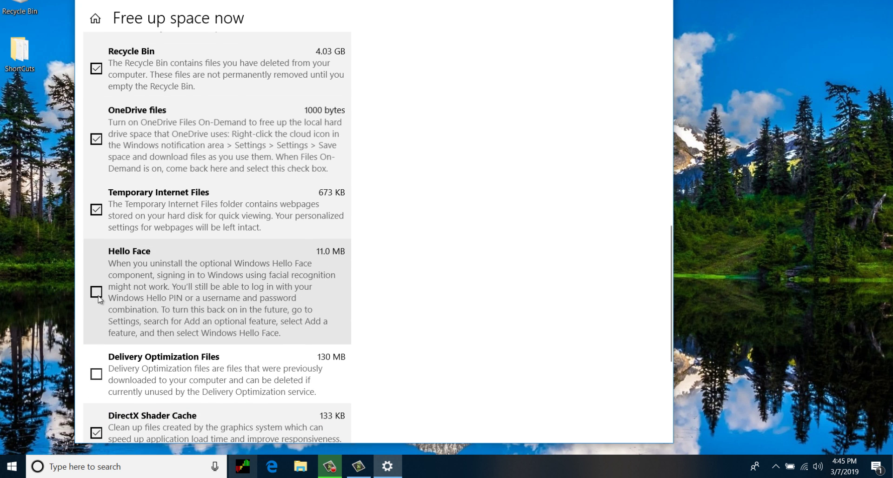
click(98, 293)
click(97, 375)
scroll(99, 260, down, 5)
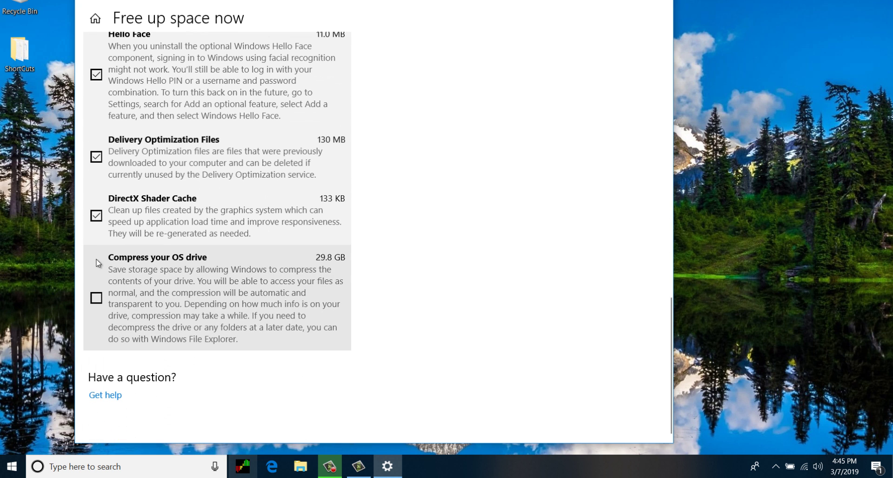
click(97, 298)
scroll(421, 298, up, 2)
scroll(420, 284, up, 9)
scroll(420, 285, up, 6)
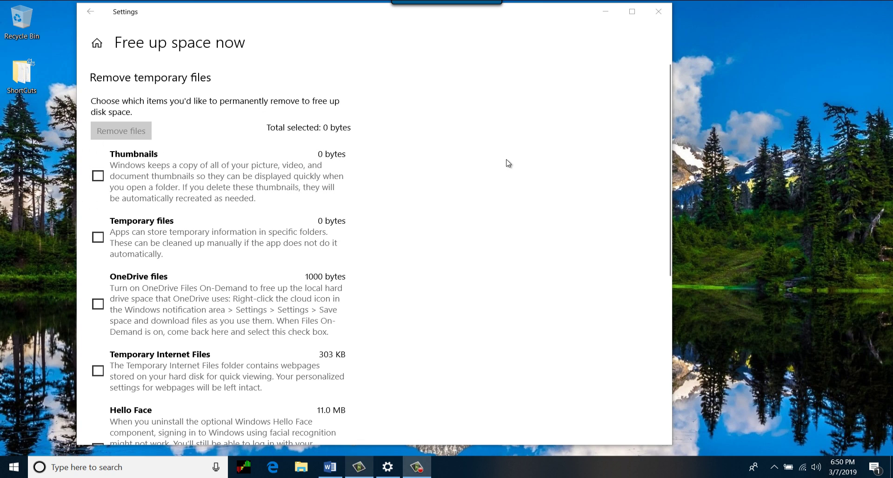
Close Settings once the temporary file cleanup has finished.
click(658, 12)
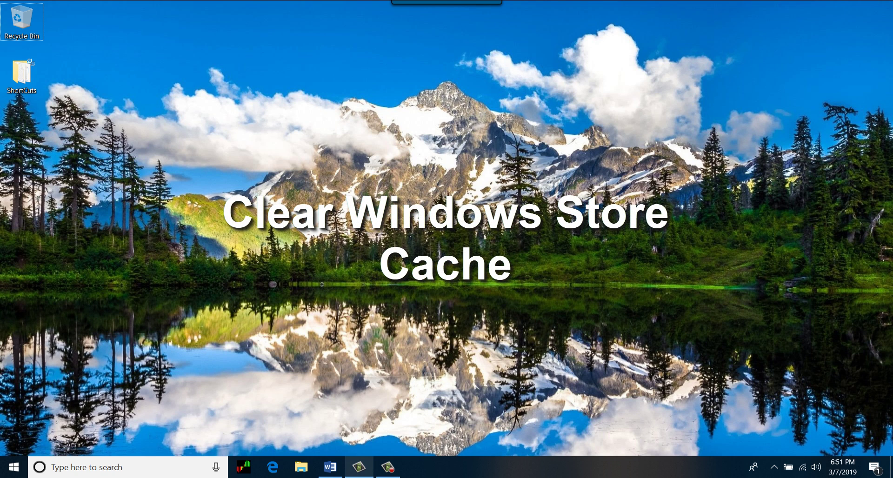
Run wsreset from the Run dialog to reset the Microsoft Store cache.
key(super+r)
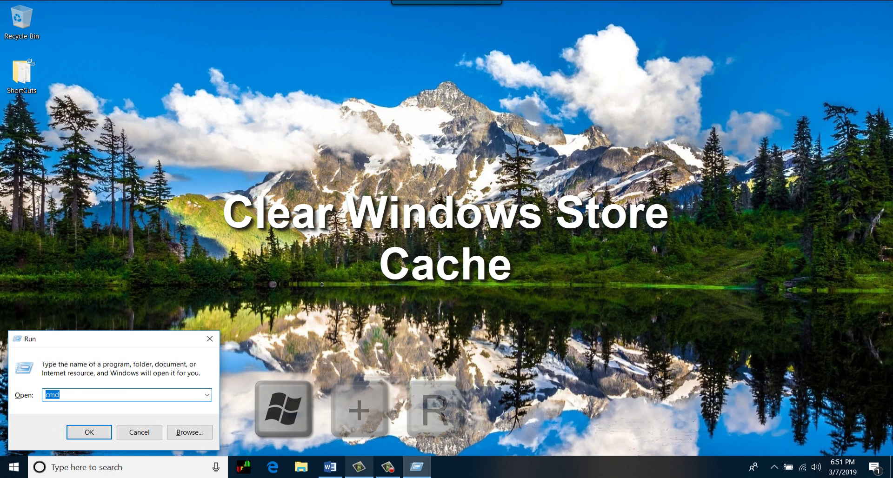
text(wsrese)
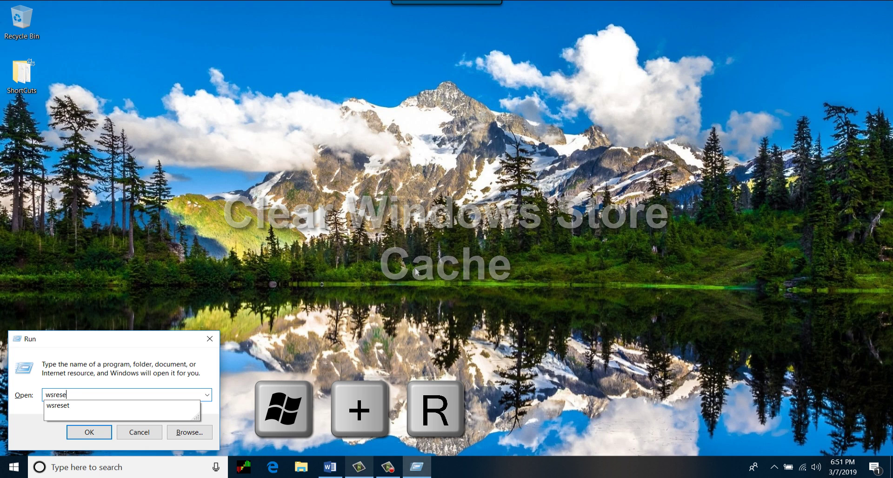
text(t)
key(Return)
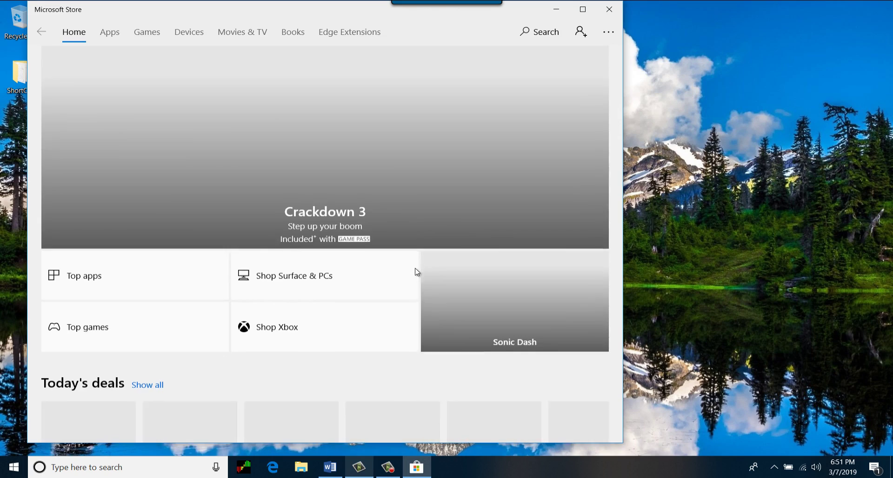
Scroll the reset Store's Home page to confirm it loads, then close Microsoft Store.
scroll(326, 224, down, 3)
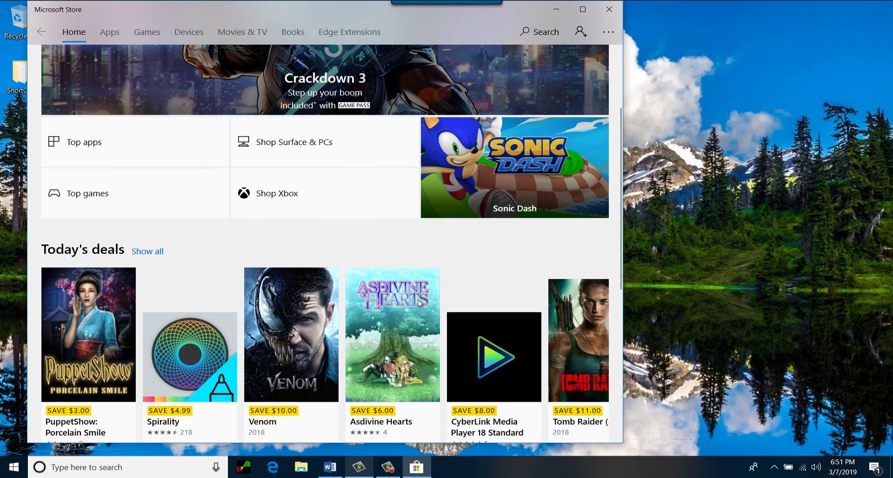
scroll(209, 162, up, 2)
scroll(168, 137, up, 1)
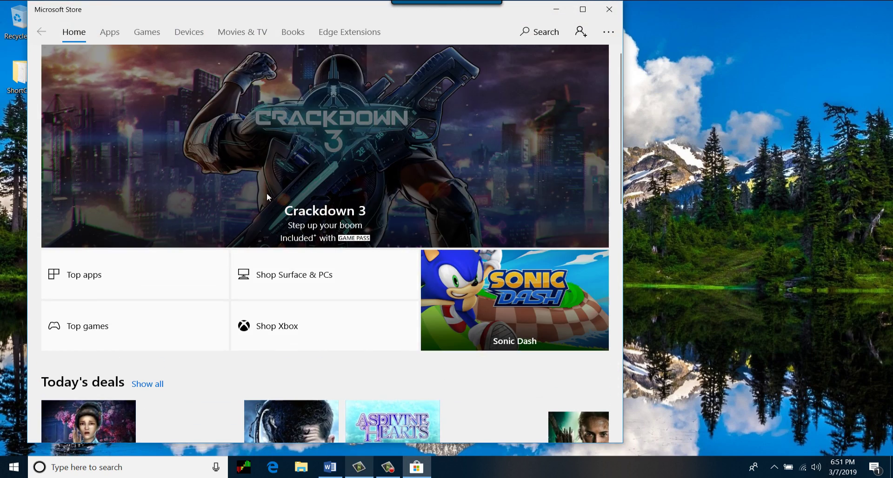
scroll(329, 299, down, 5)
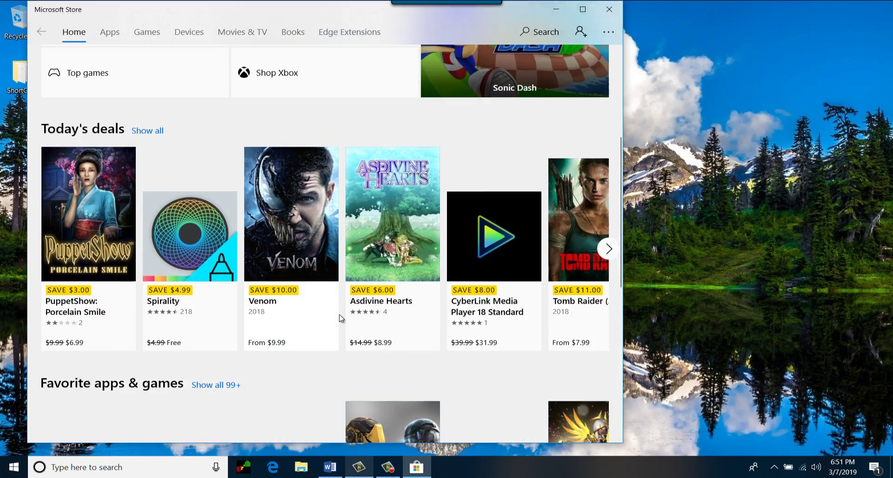
scroll(344, 312, down, 3)
scroll(351, 313, down, 5)
scroll(354, 313, up, 6)
scroll(512, 160, up, 2)
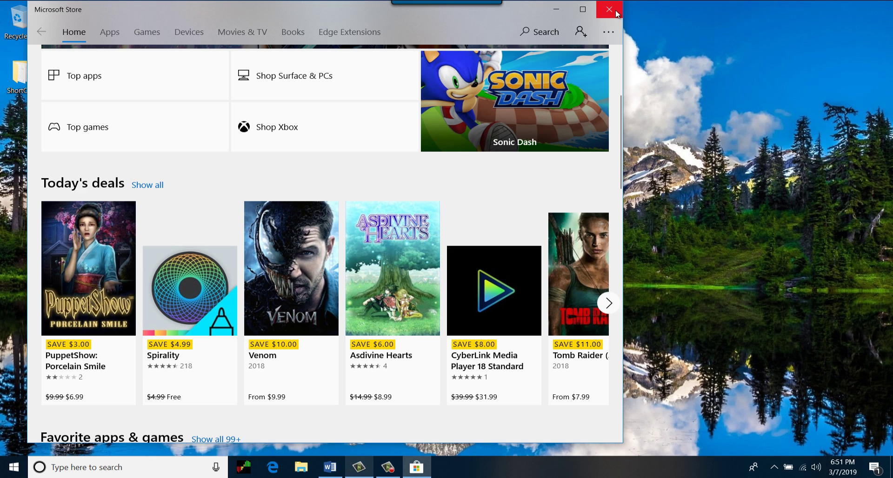
click(609, 9)
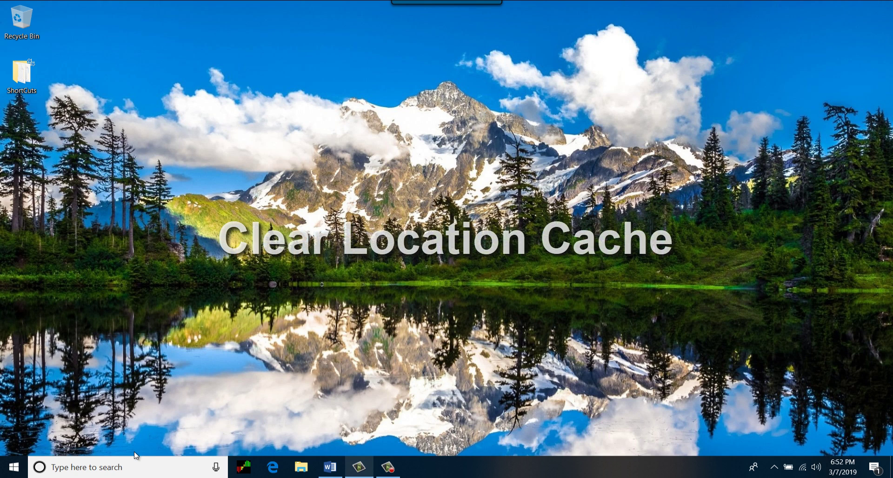
Launch Settings to its home page with a 'set' search.
click(136, 467)
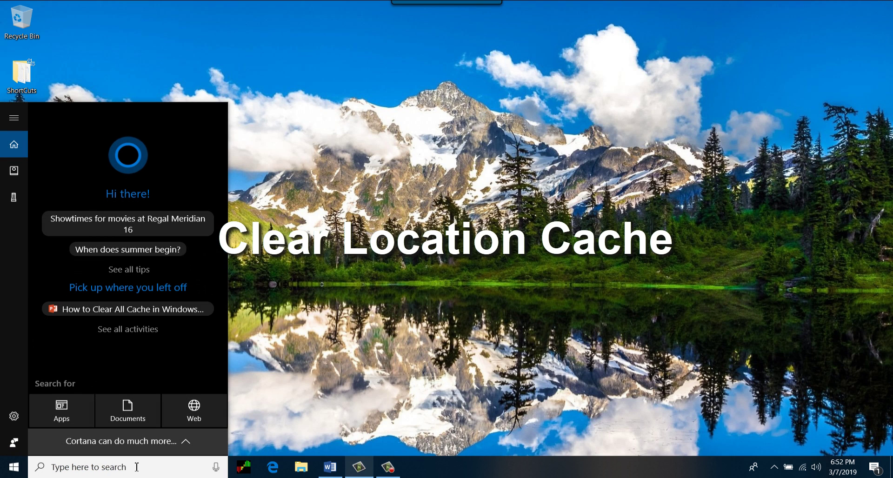
text(set)
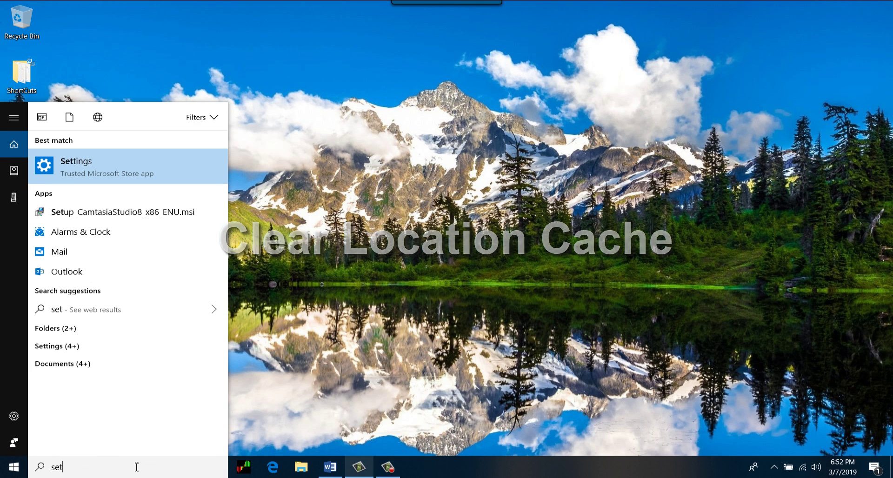
key(Return)
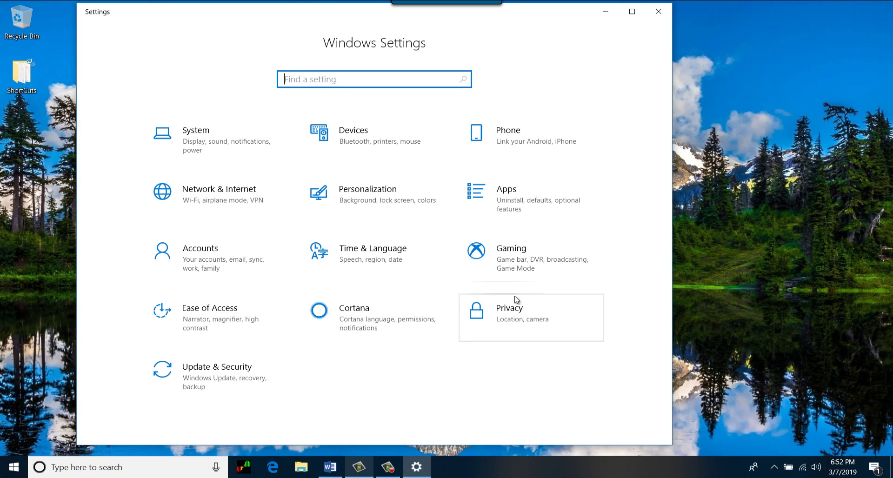
Clear this device's location history under Privacy > Location, then close Settings.
click(528, 328)
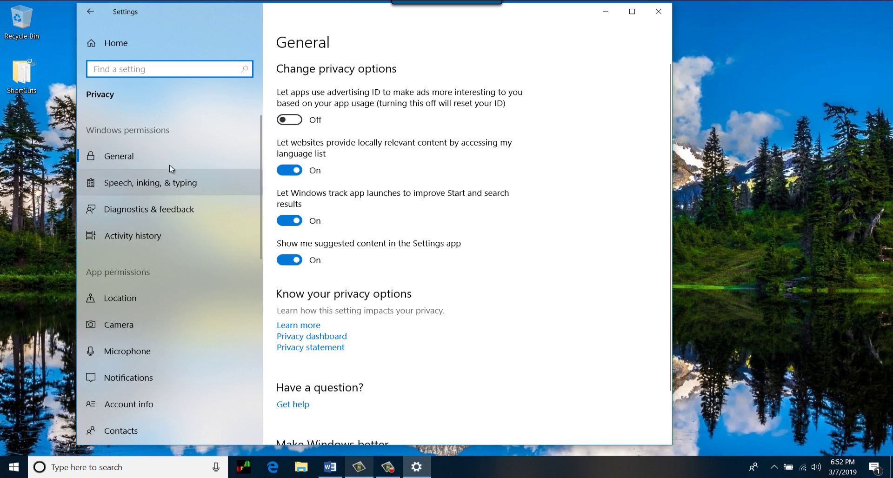
click(124, 294)
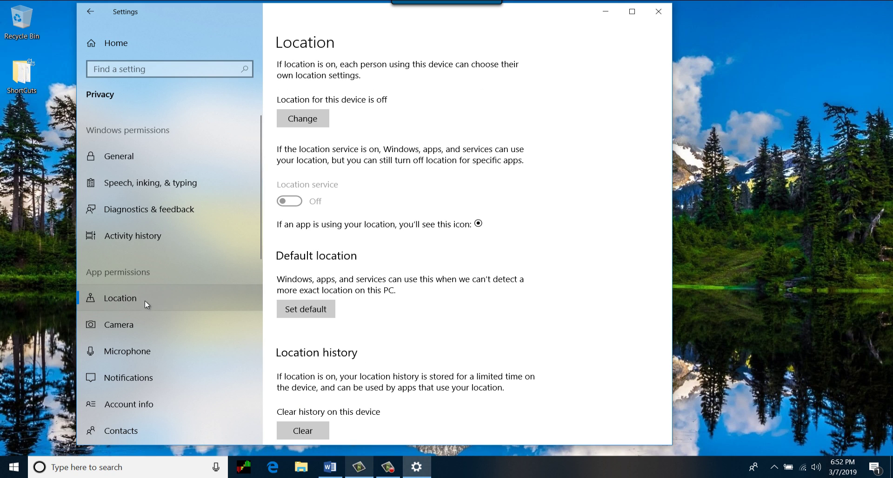
scroll(465, 382, down, 1)
scroll(479, 389, down, 2)
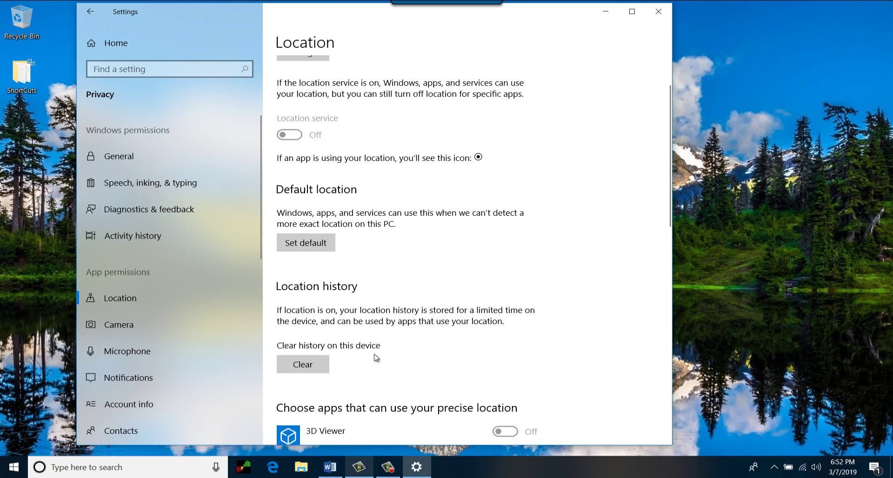
click(301, 365)
scroll(590, 293, down, 5)
click(658, 11)
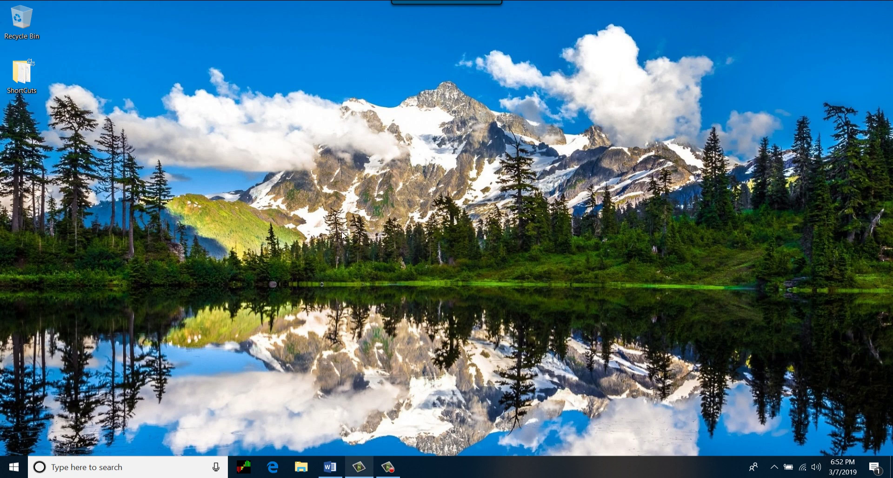
Open Command Prompt via a 'cmd' search, run ipconfig /flushdns, then close it.
click(103, 468)
text(cmd)
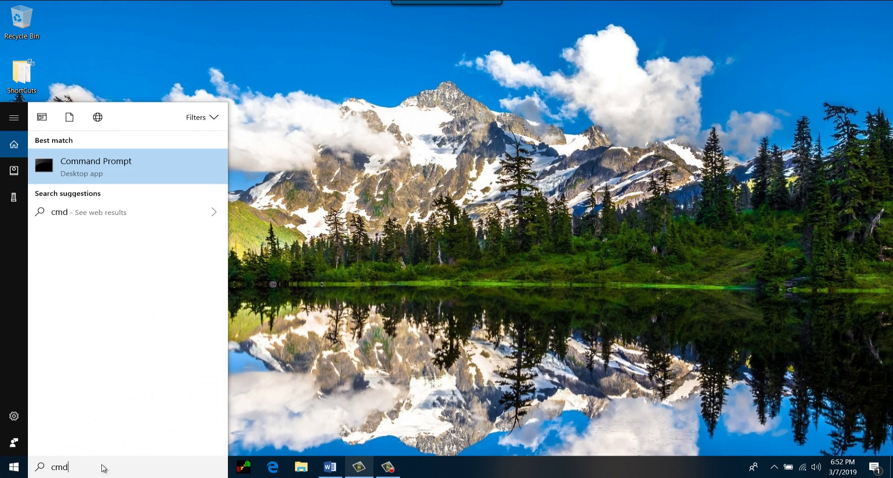
click(89, 175)
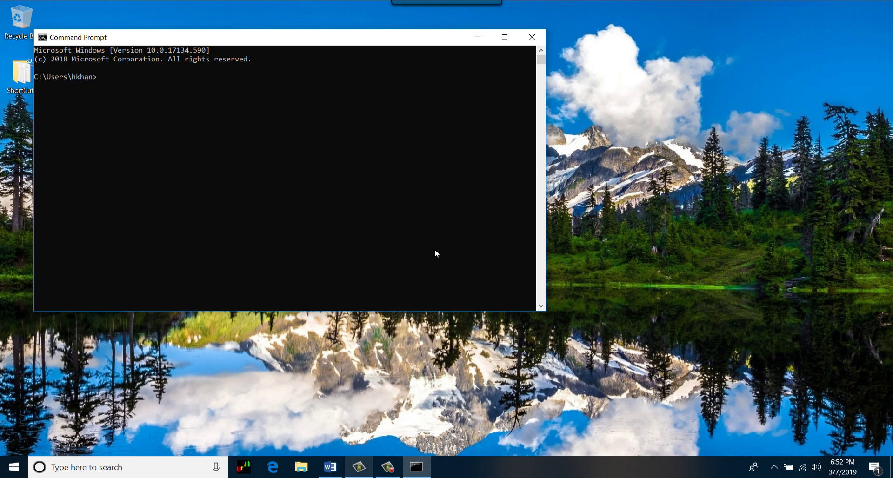
text(ipconfig /)
text(flushdns)
key(Return)
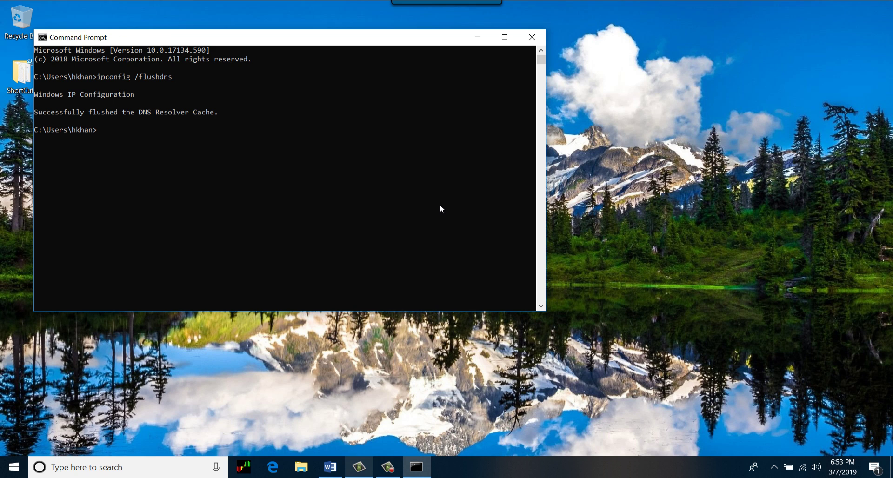
click(532, 37)
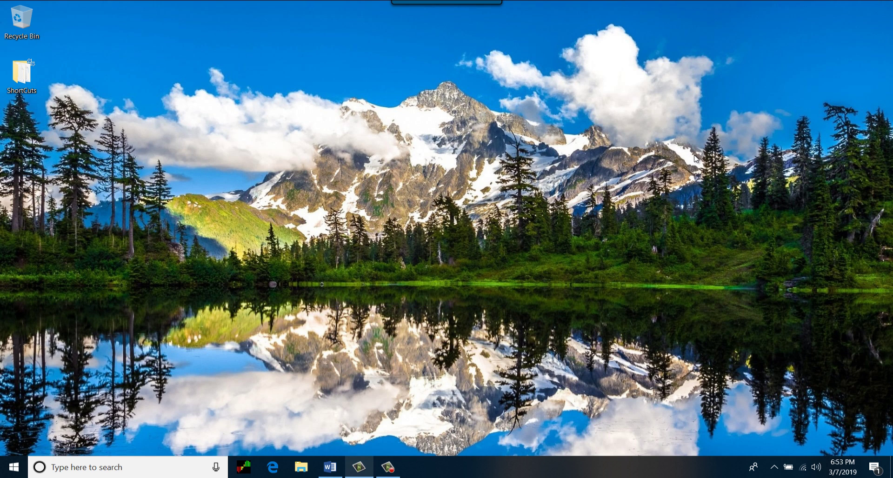